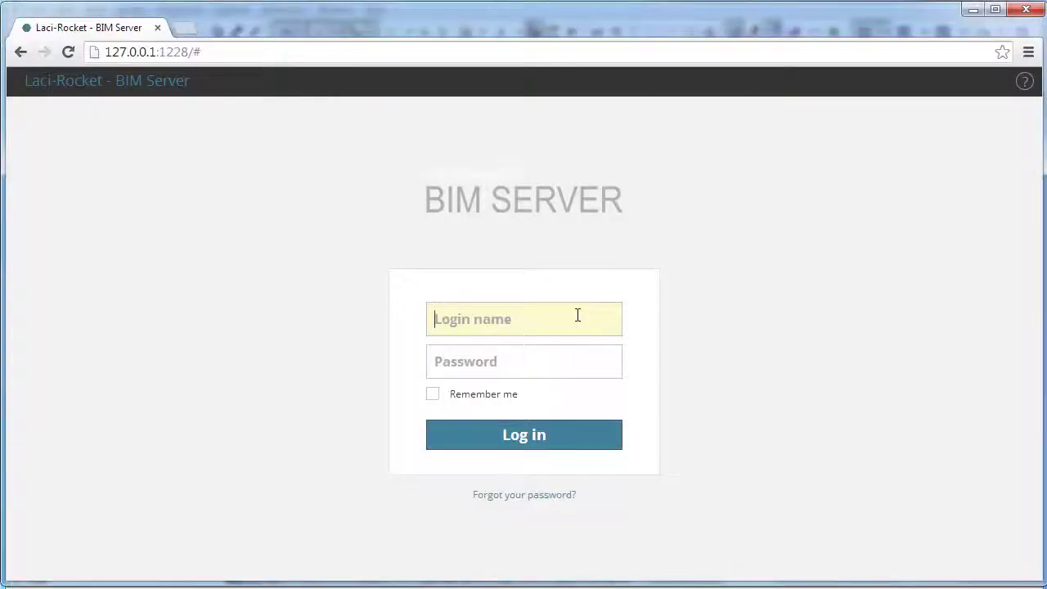
Enter the master administrator's login name and password on the BIM Server Manager sign-in page
text(masteradmin)
key(Tab)
text(a)
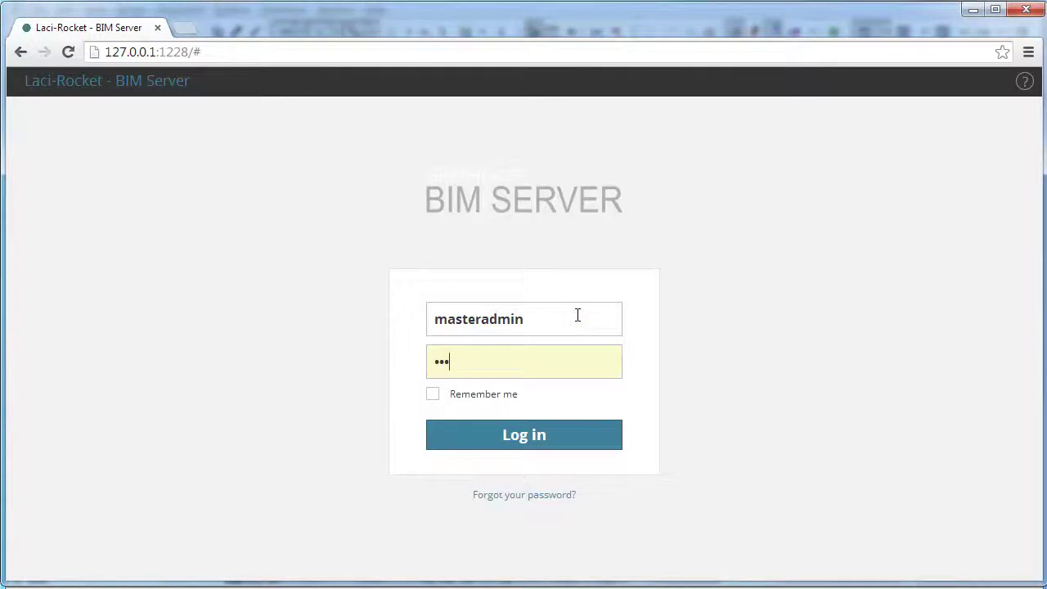
Log in to BIM Server Manager and open the Lead Architect role from the Roles page
click(590, 445)
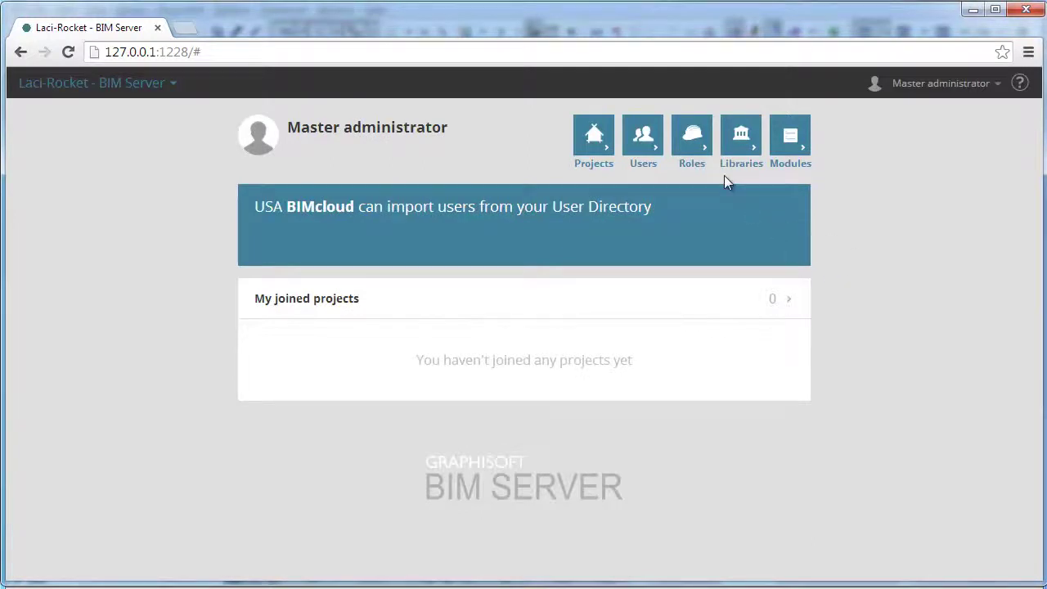
click(693, 148)
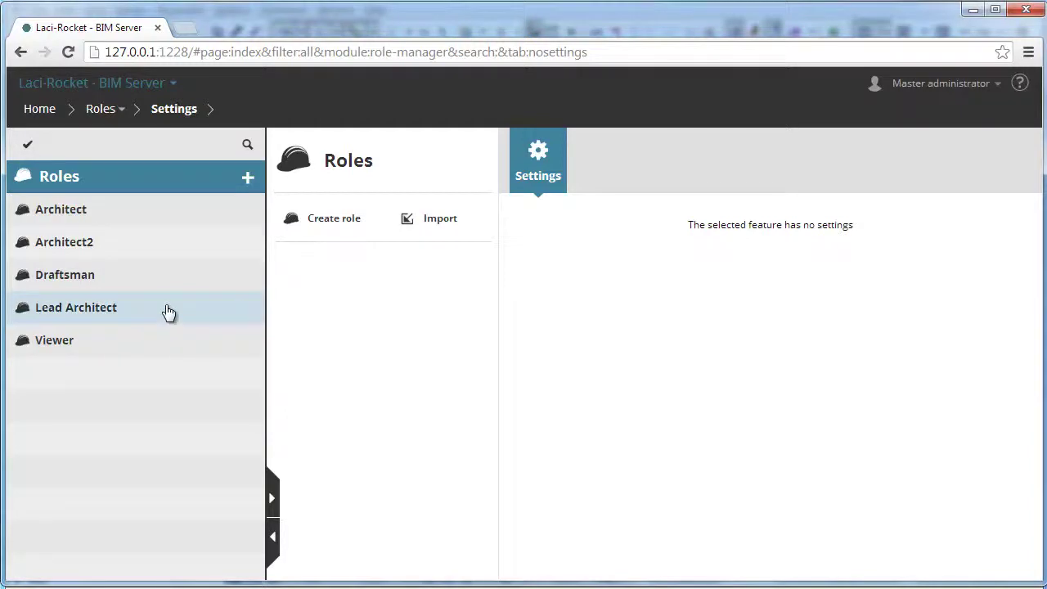
click(168, 313)
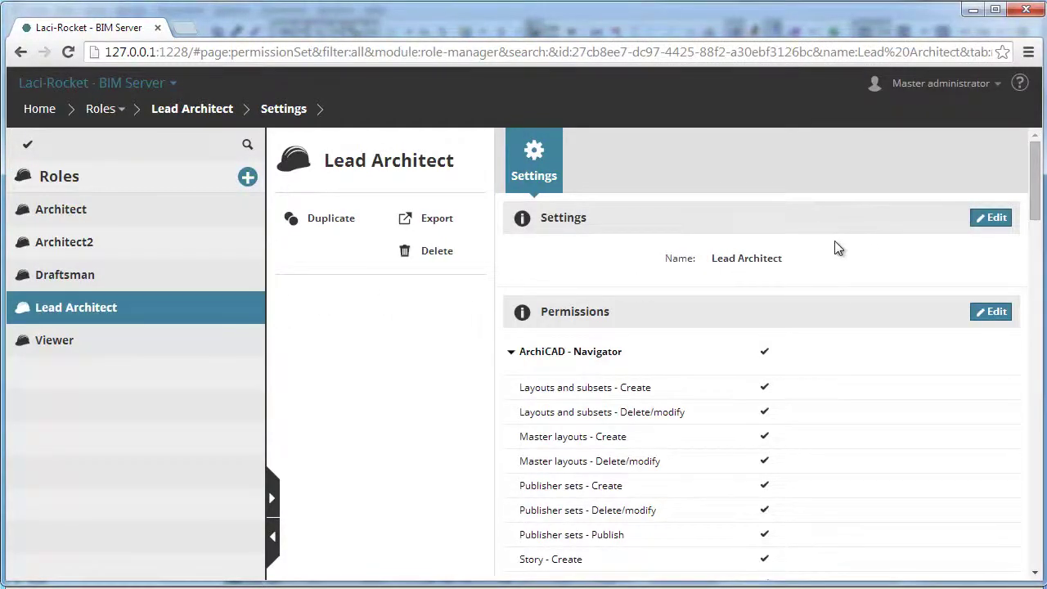
Check the Lead Architect's Change - Delete/modify permission, then return to ArchiCAD
scroll(836, 246, down, 10)
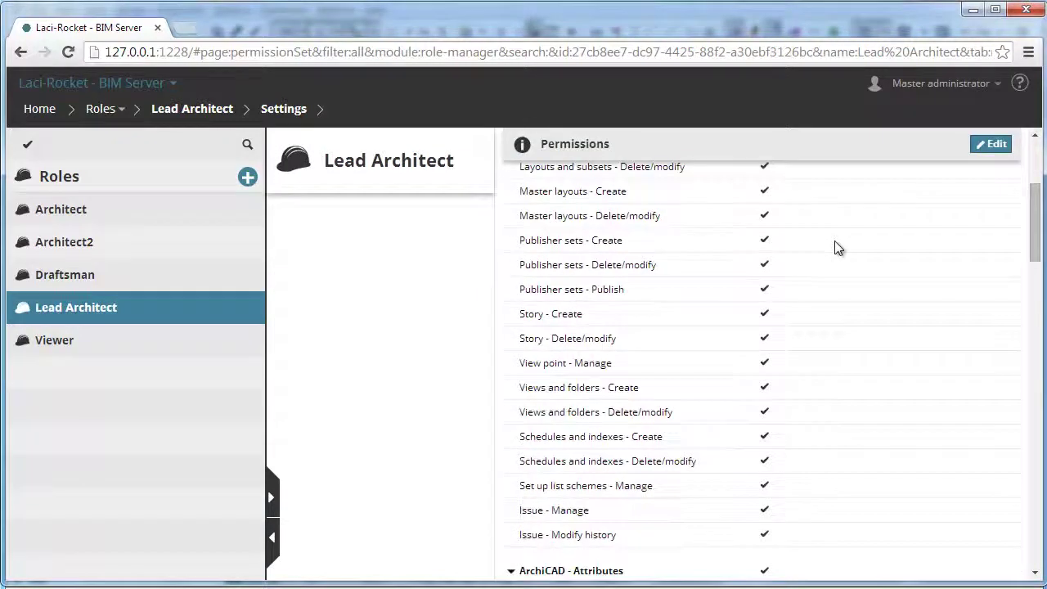
scroll(836, 248, down, 5)
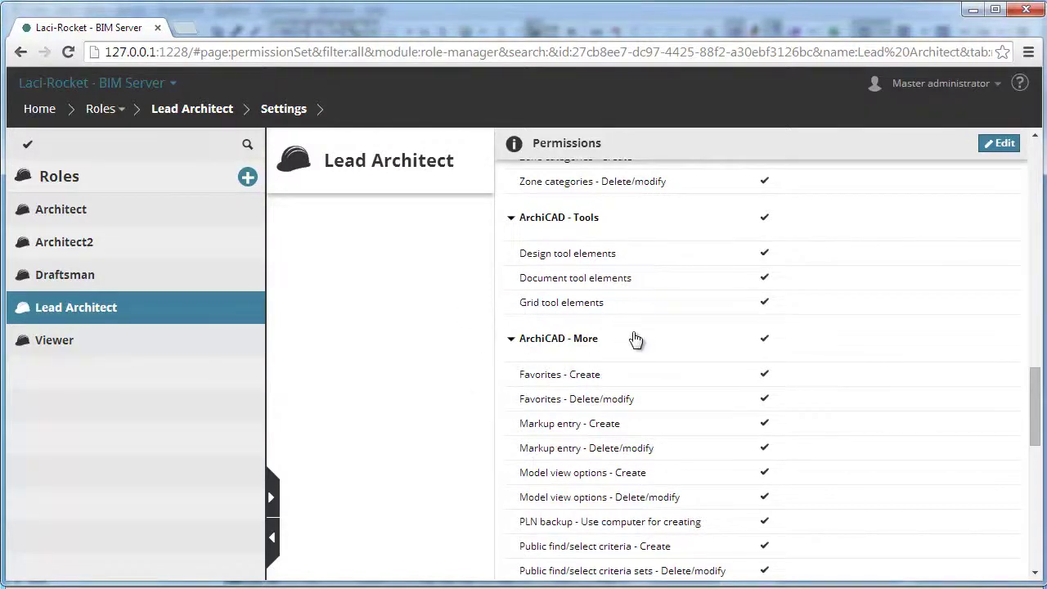
scroll(847, 283, down, 1)
scroll(851, 282, down, 3)
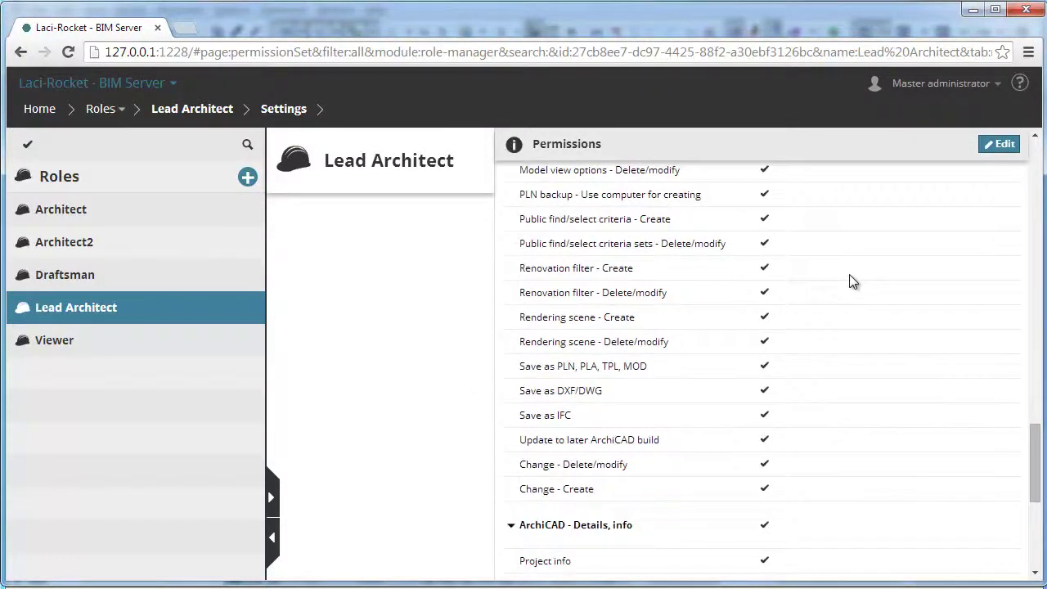
scroll(851, 282, down, 1)
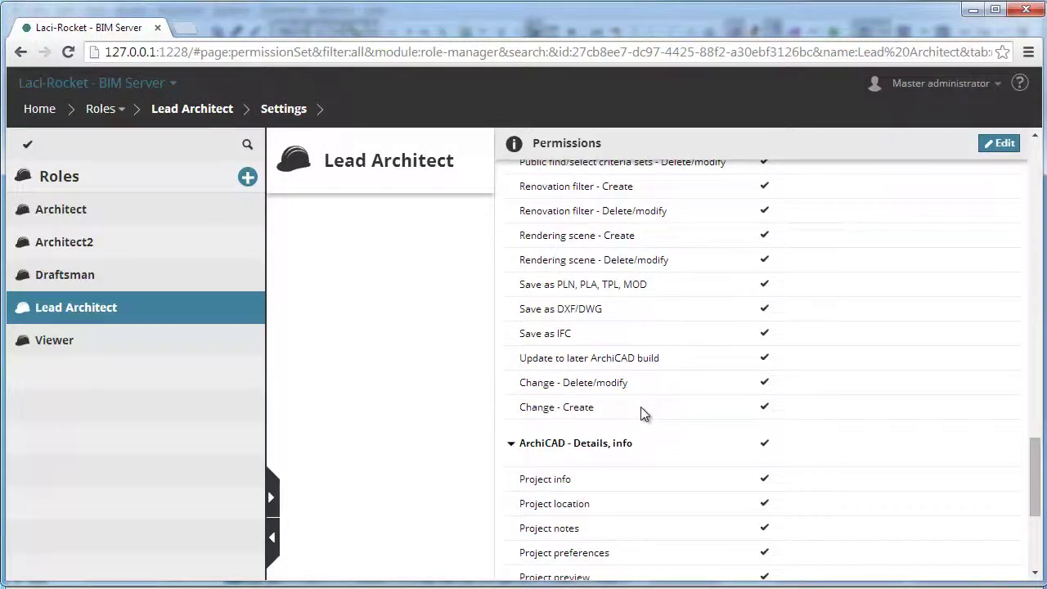
drag(629, 382, 522, 391)
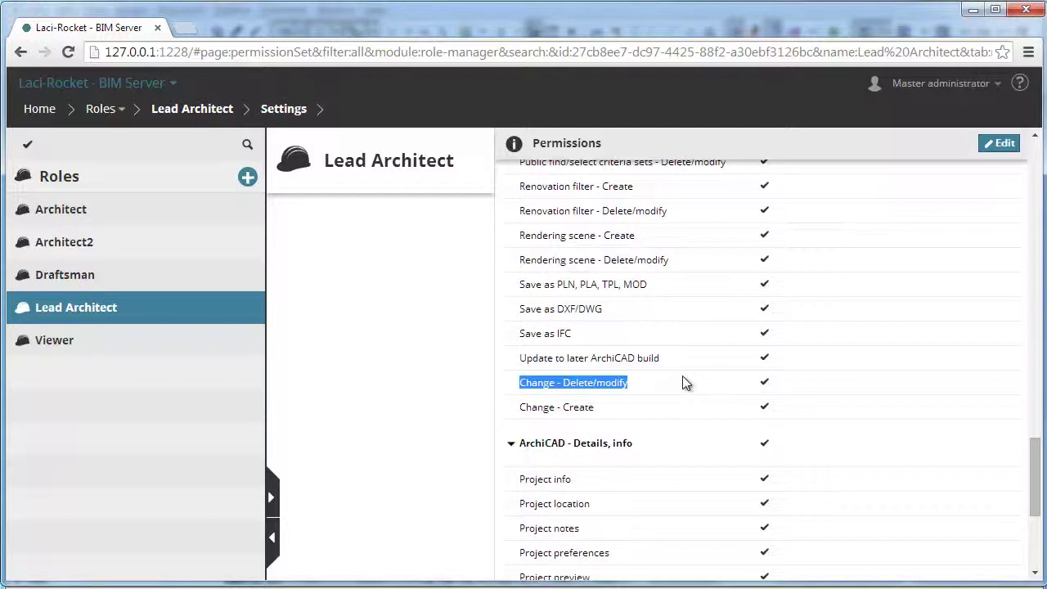
key(alt+Tab)
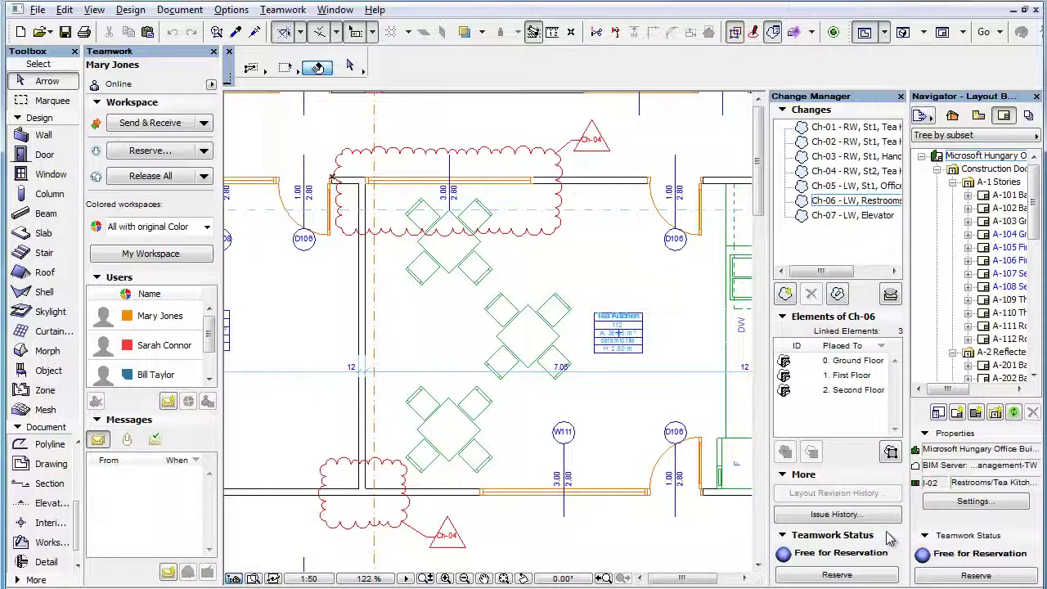
Reserve the change list and rename change Ch-06 to 'Restrooms' by removing the 'LW,' prefix
click(872, 577)
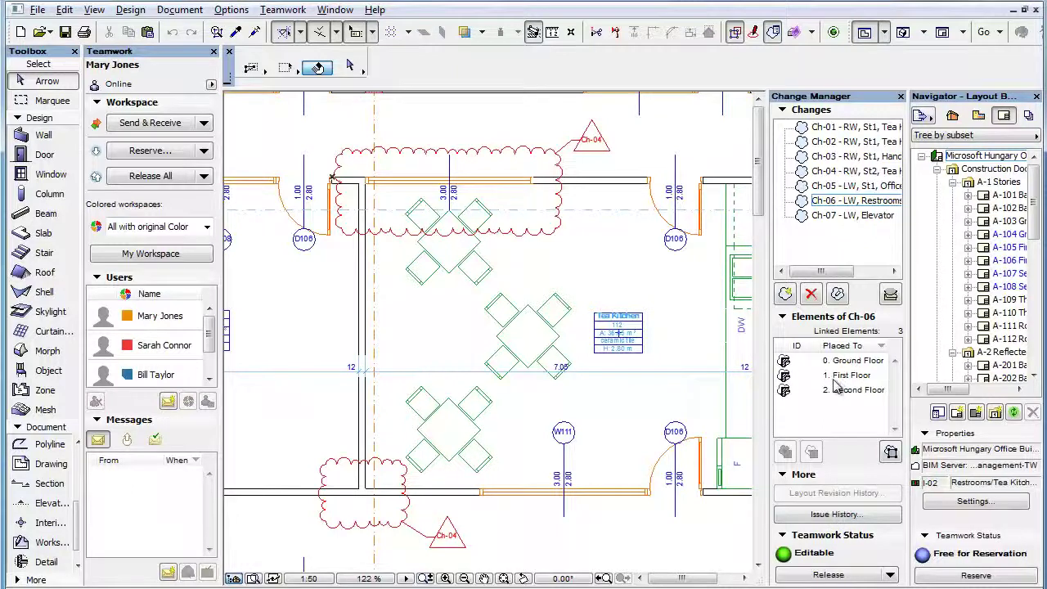
right_click(869, 203)
click(904, 214)
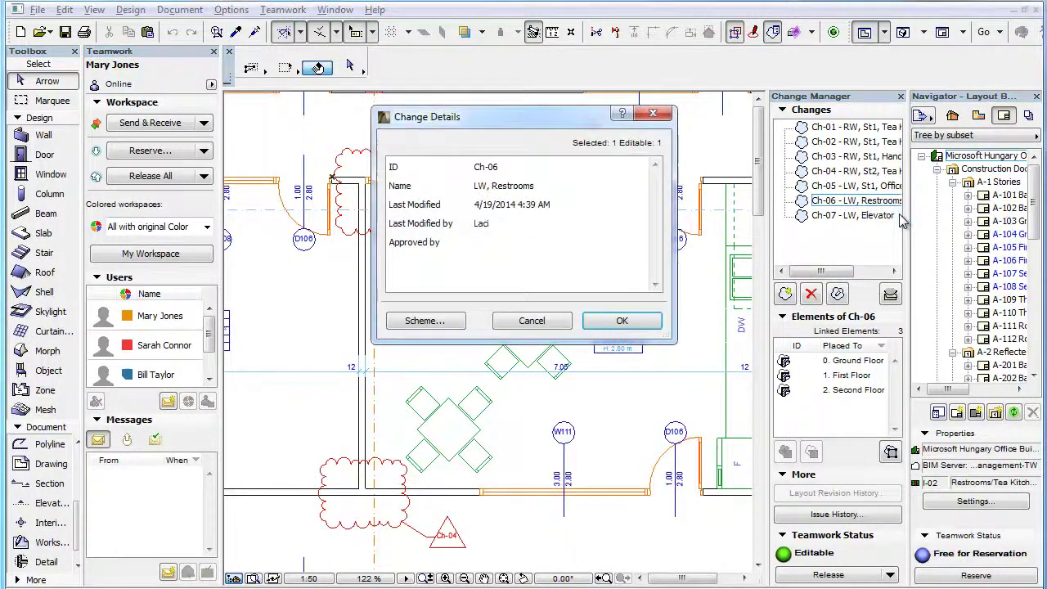
click(542, 188)
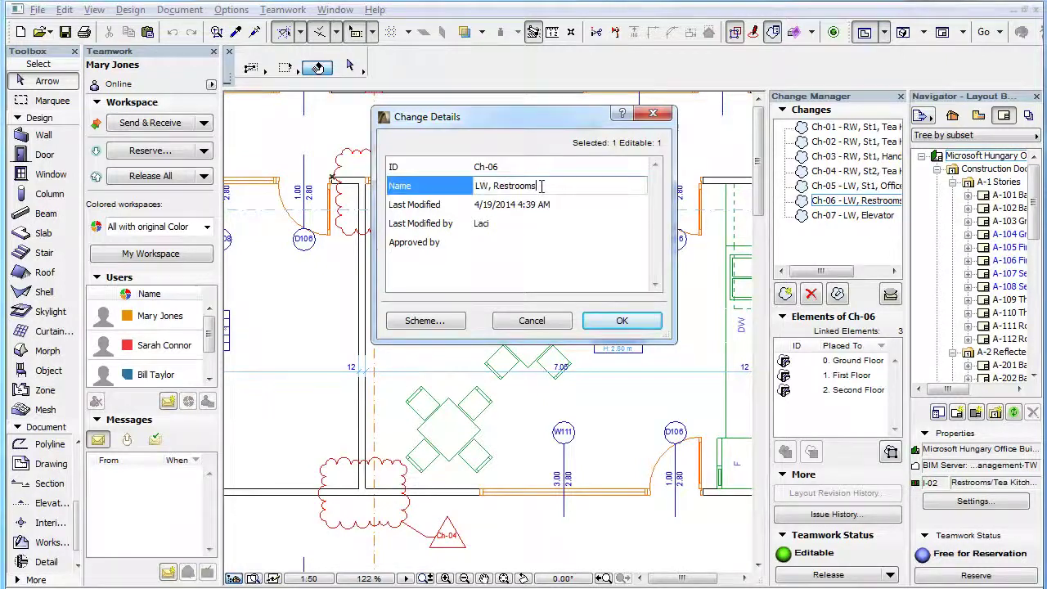
drag(475, 186, 494, 186)
key(BackSpace)
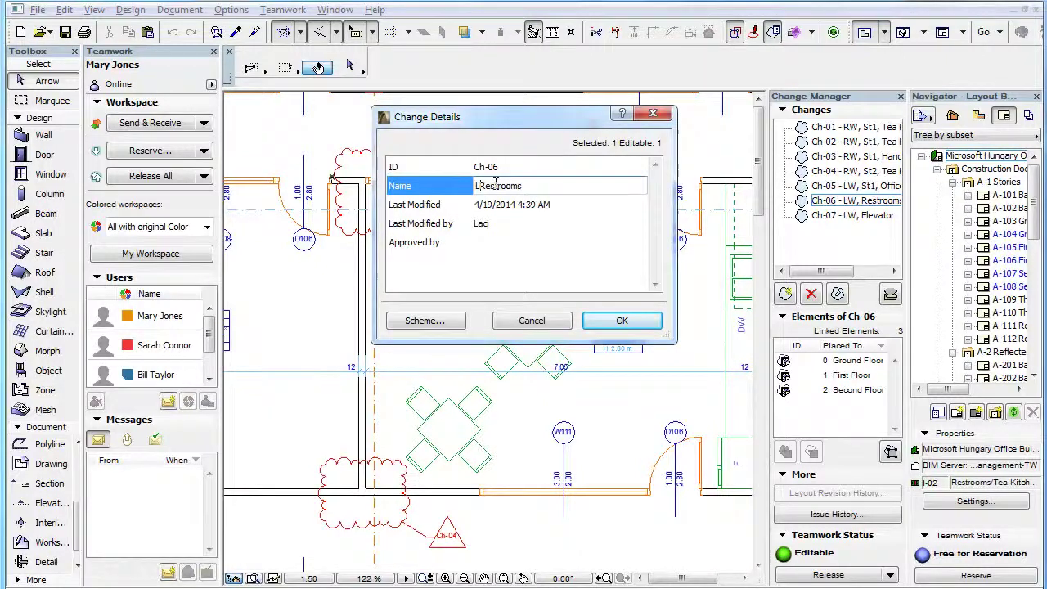
click(629, 320)
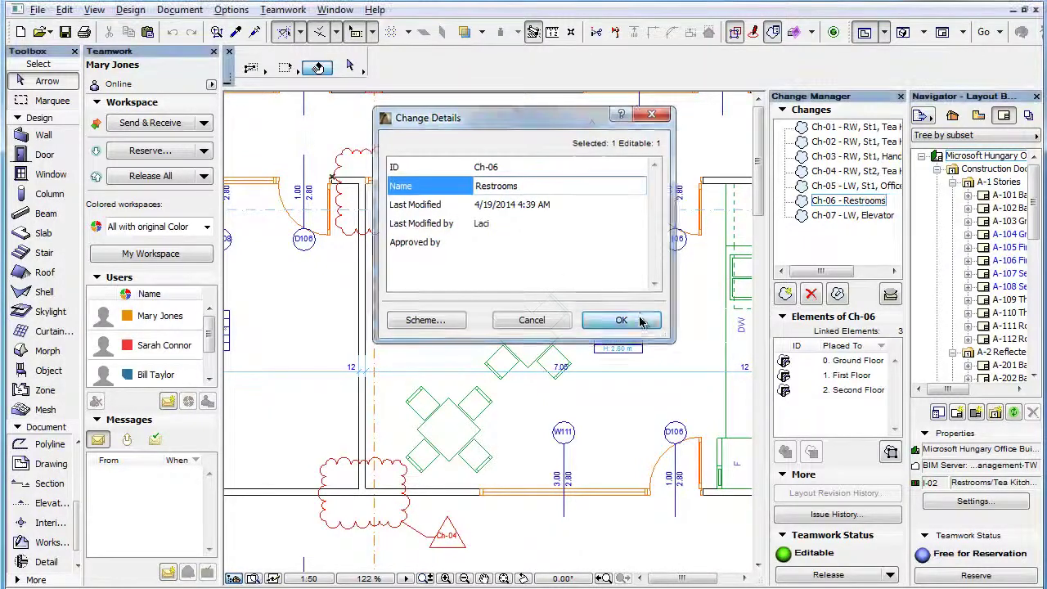
Delete change Ch-07 and review who last modified Ch-06 without saving
click(842, 218)
click(811, 294)
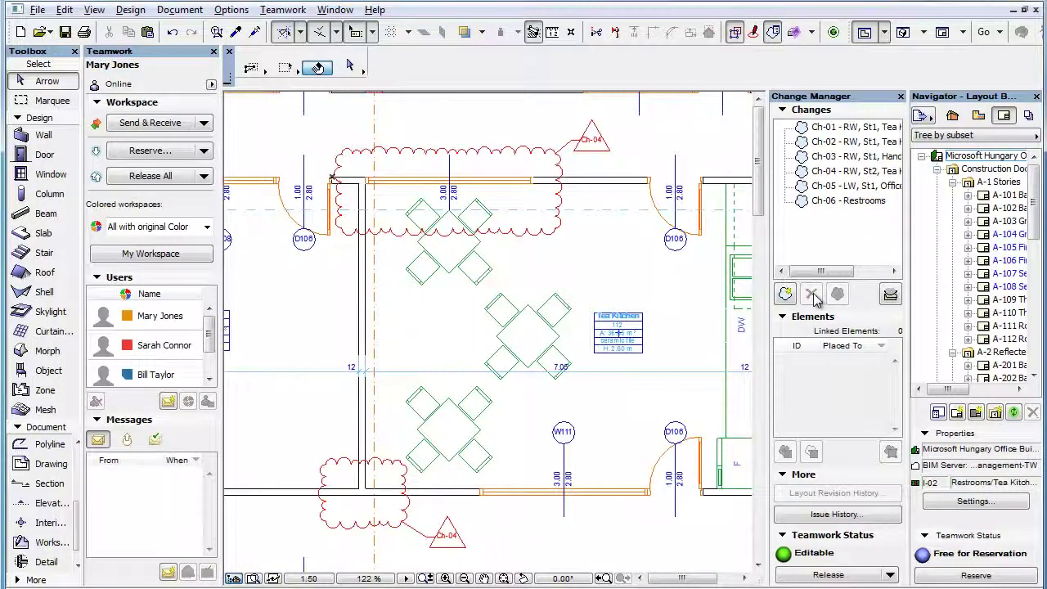
double_click(859, 203)
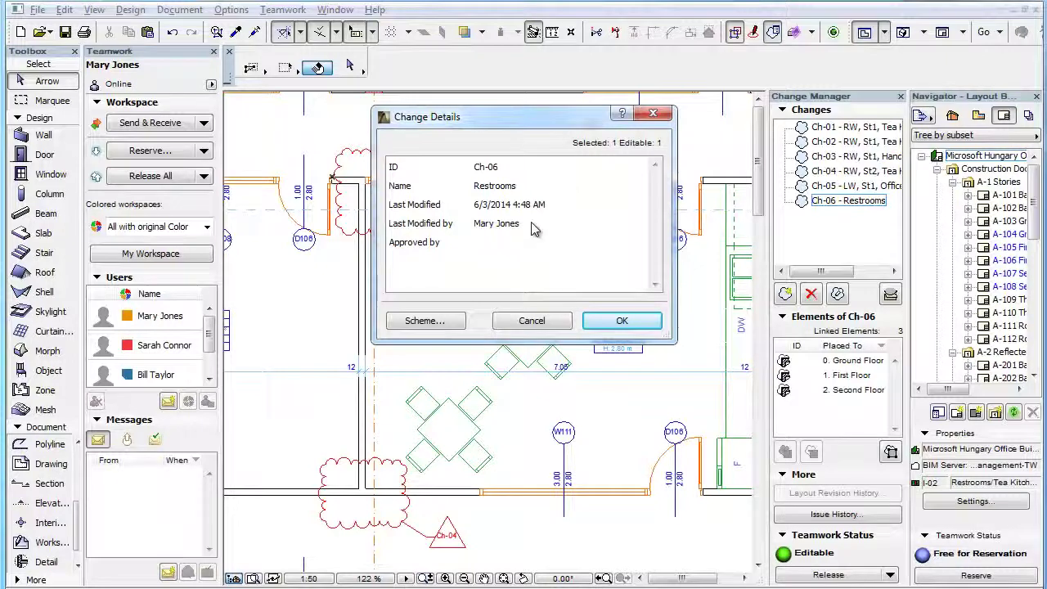
click(531, 224)
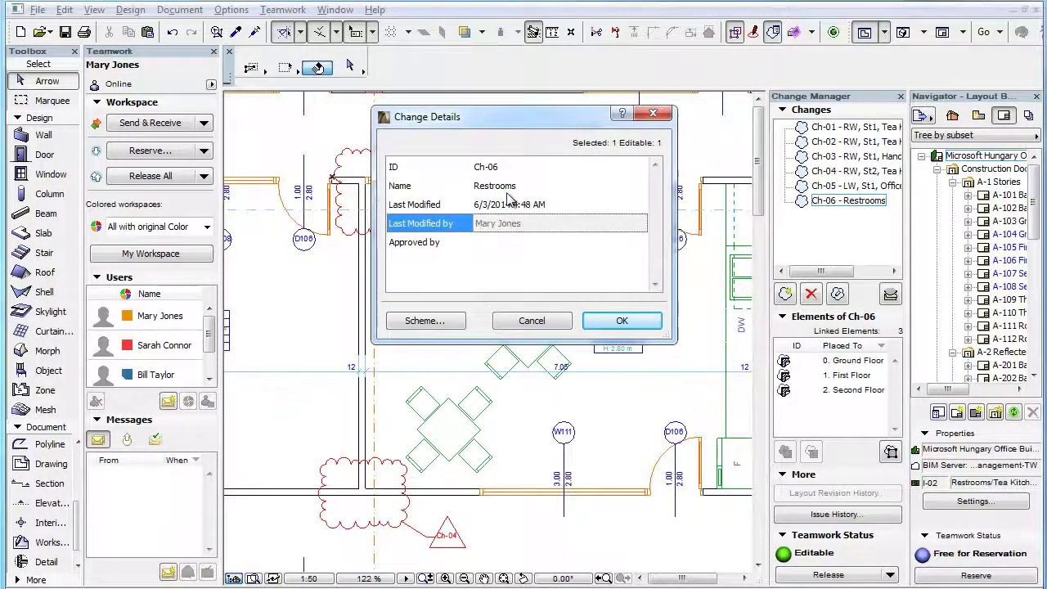
click(559, 324)
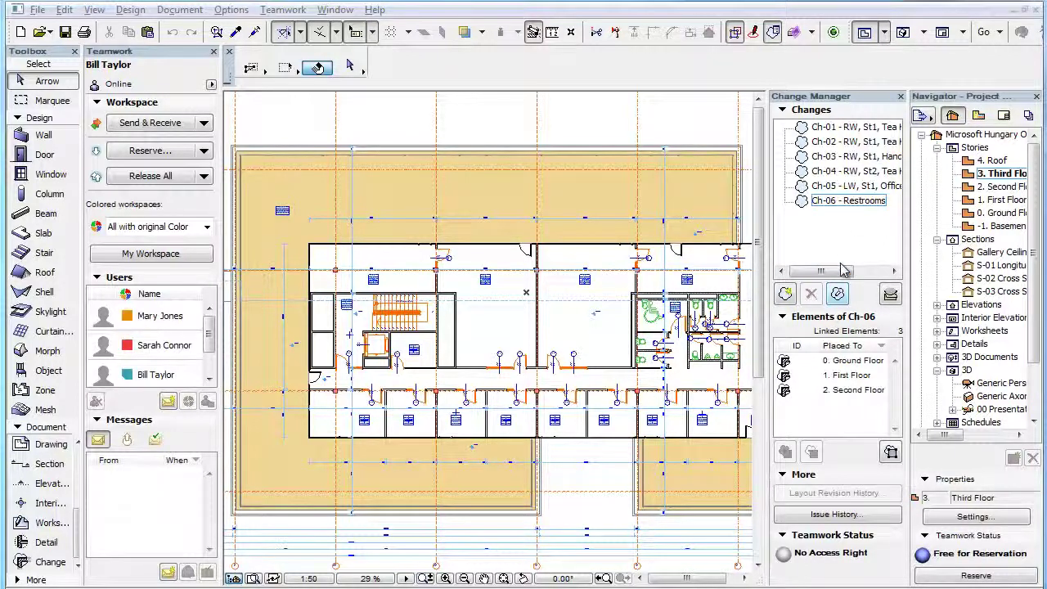
Open Ch-06 'Restrooms' details, find the Name field read-only, and cancel
double_click(871, 220)
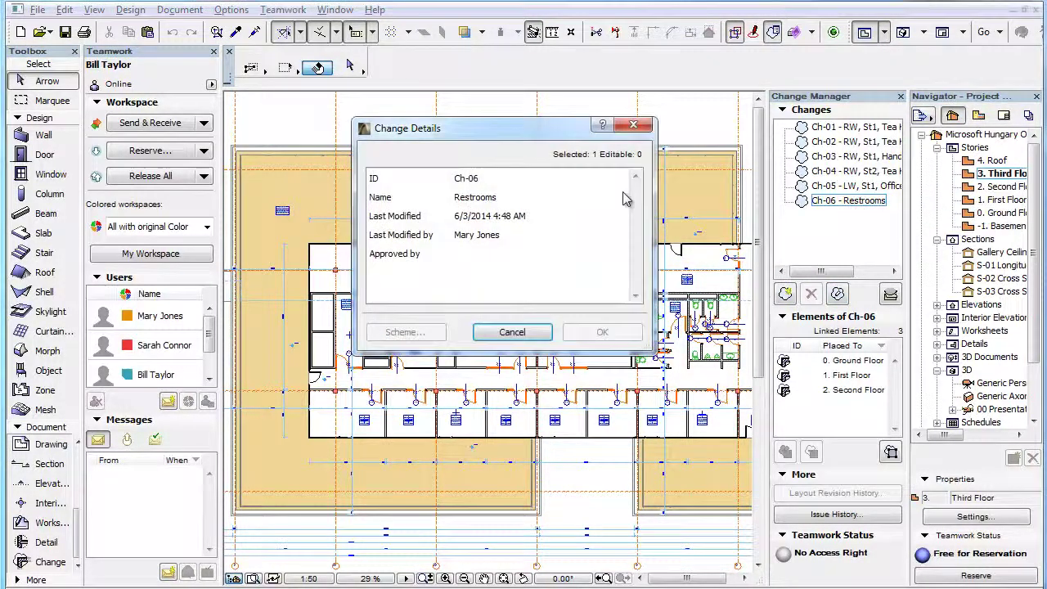
click(536, 200)
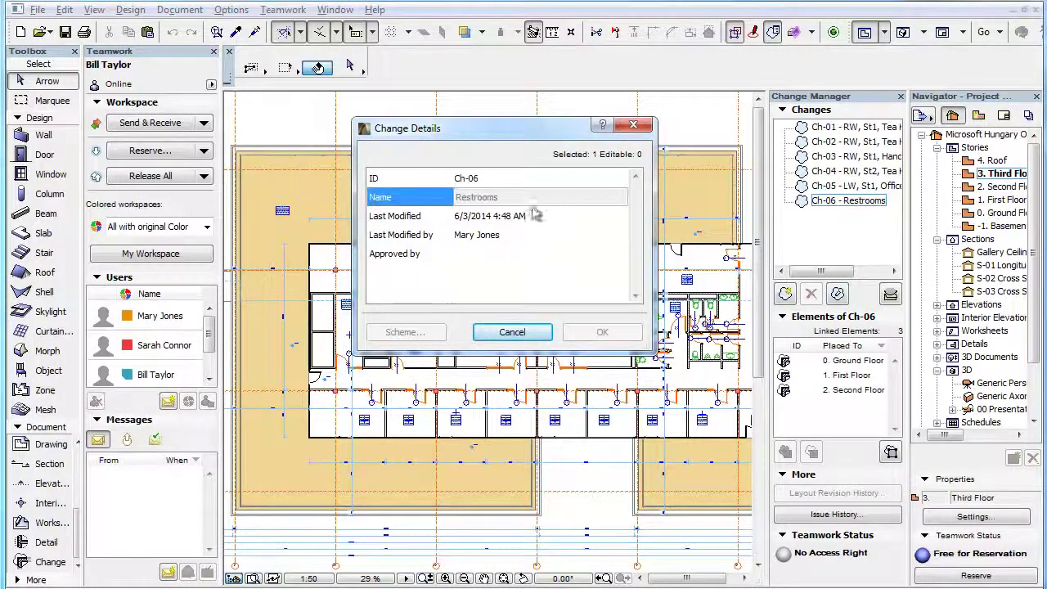
click(542, 334)
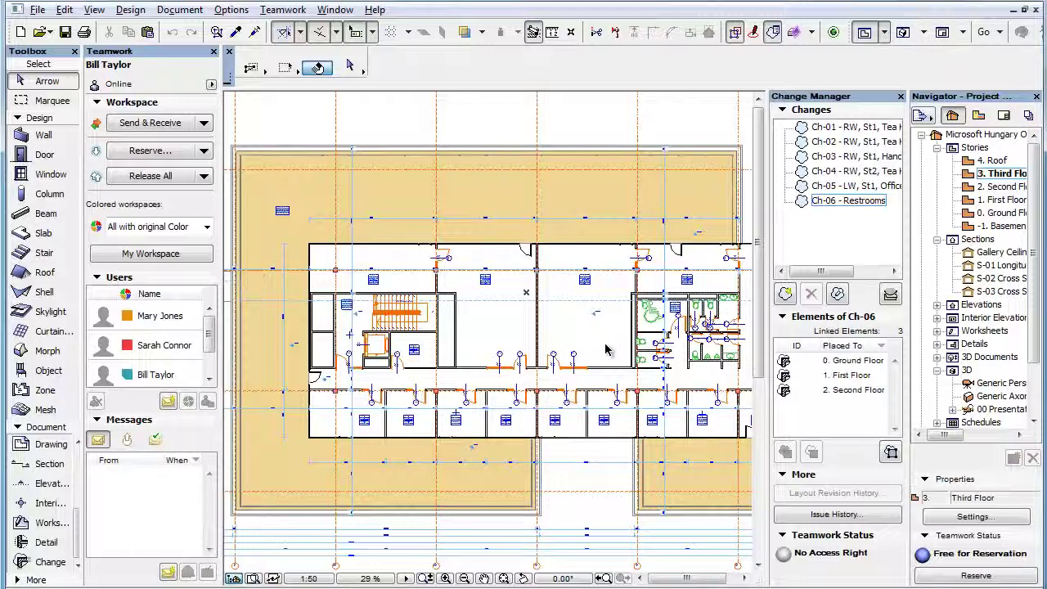
Reserve the Third Floor partition wall, link then unlink it from Ch-06, and release it
mouse_move(611, 369)
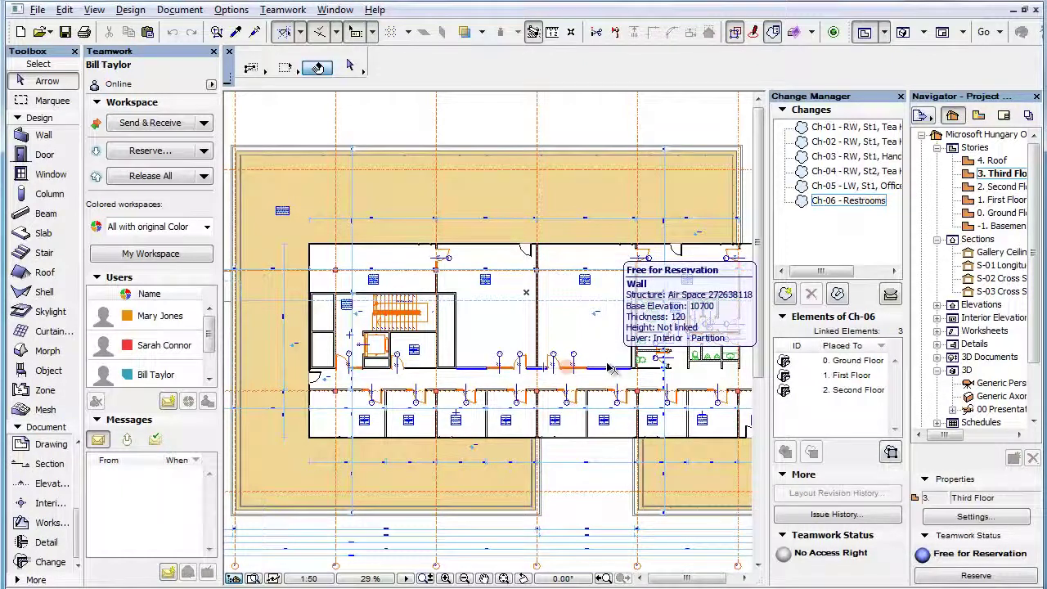
click(611, 368)
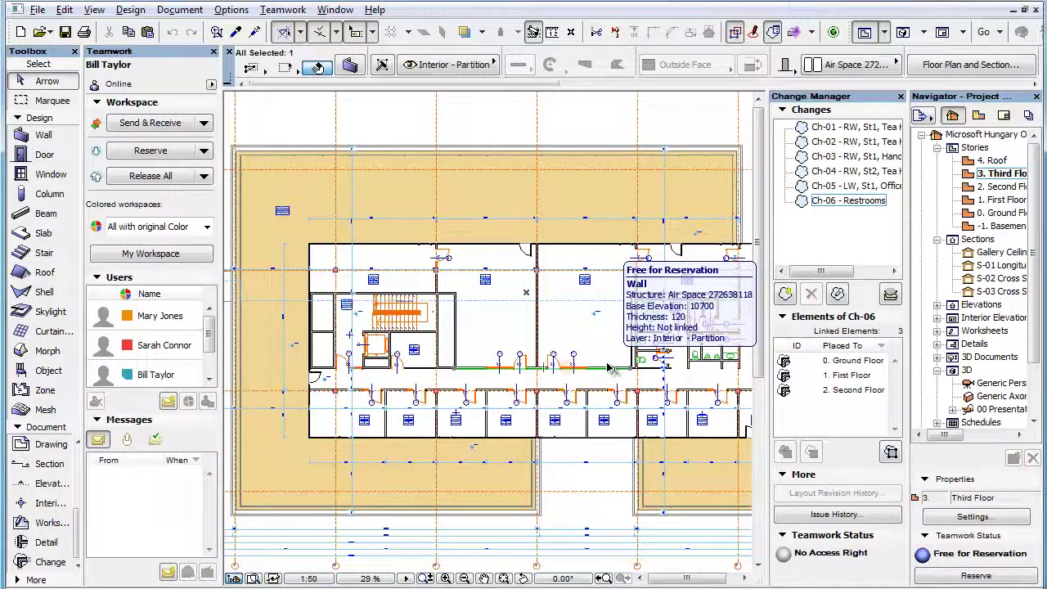
click(170, 152)
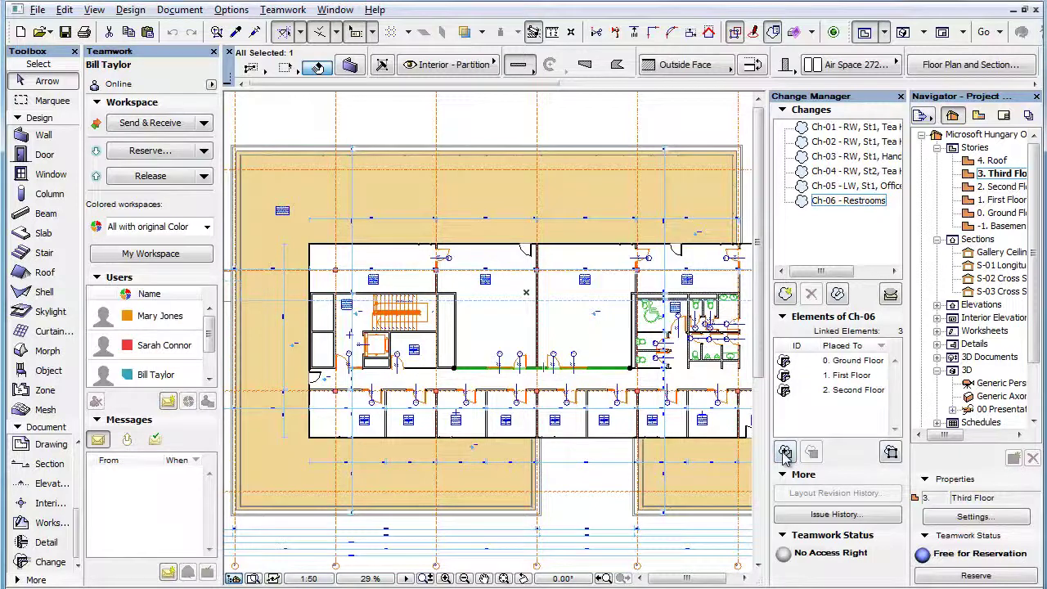
click(784, 453)
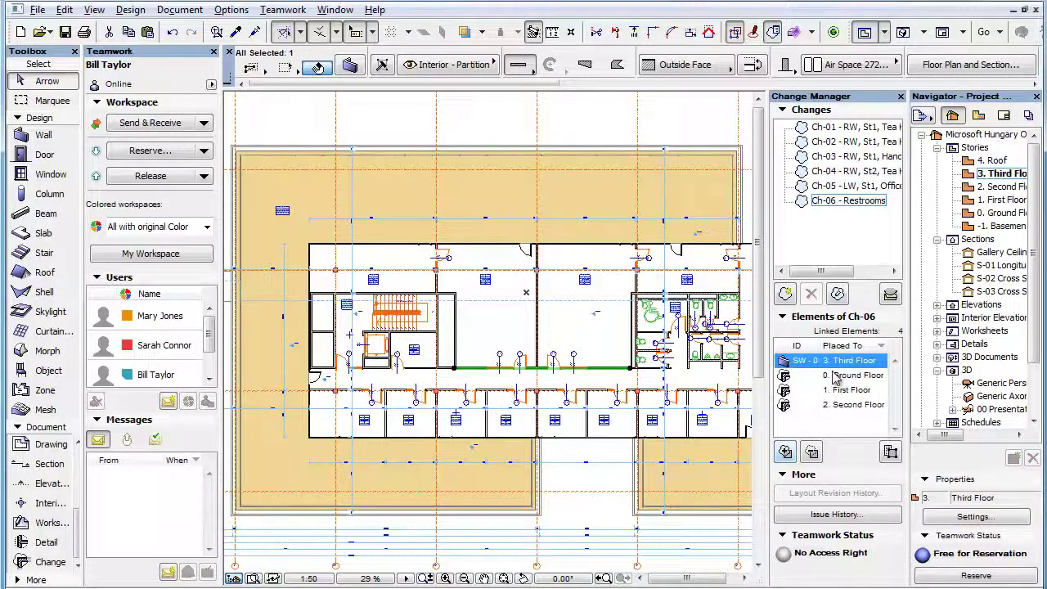
click(814, 455)
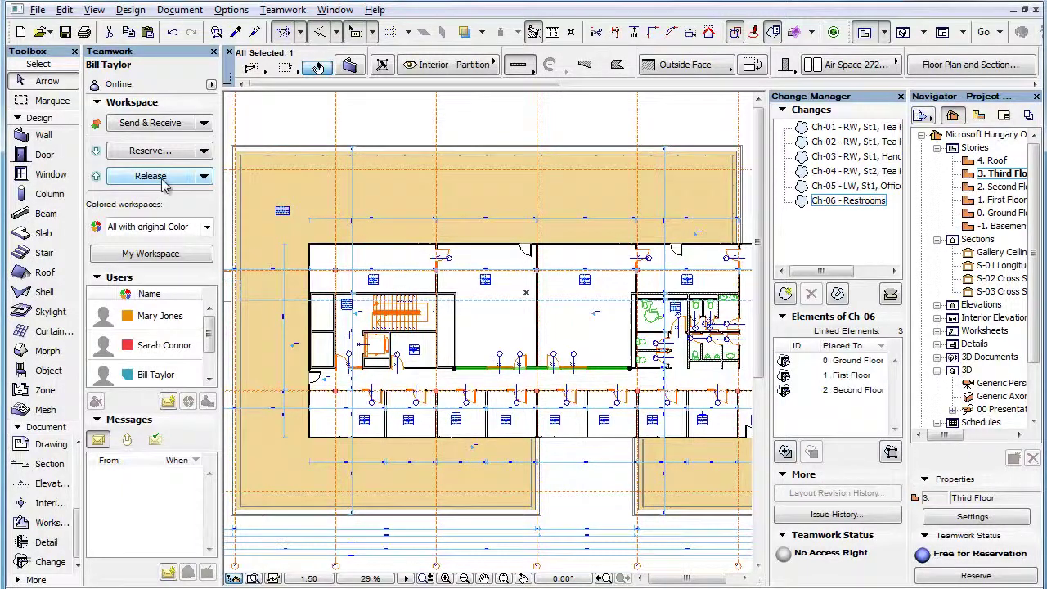
click(547, 344)
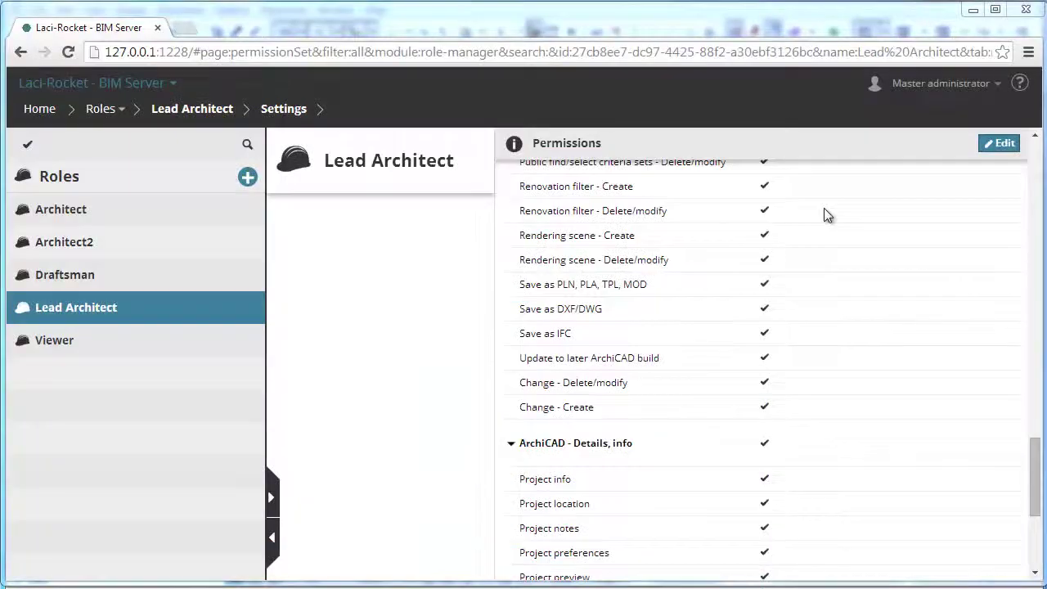
Check the Lead Architect's Change - Create permission in BIM Server, then go back to ArchiCAD
drag(636, 416, 522, 414)
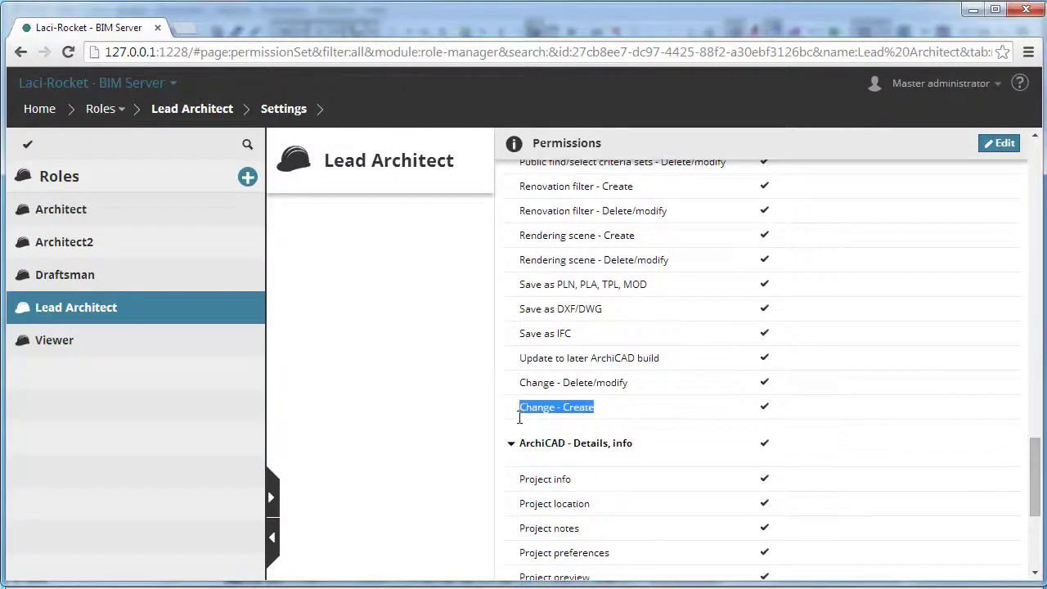
click(681, 315)
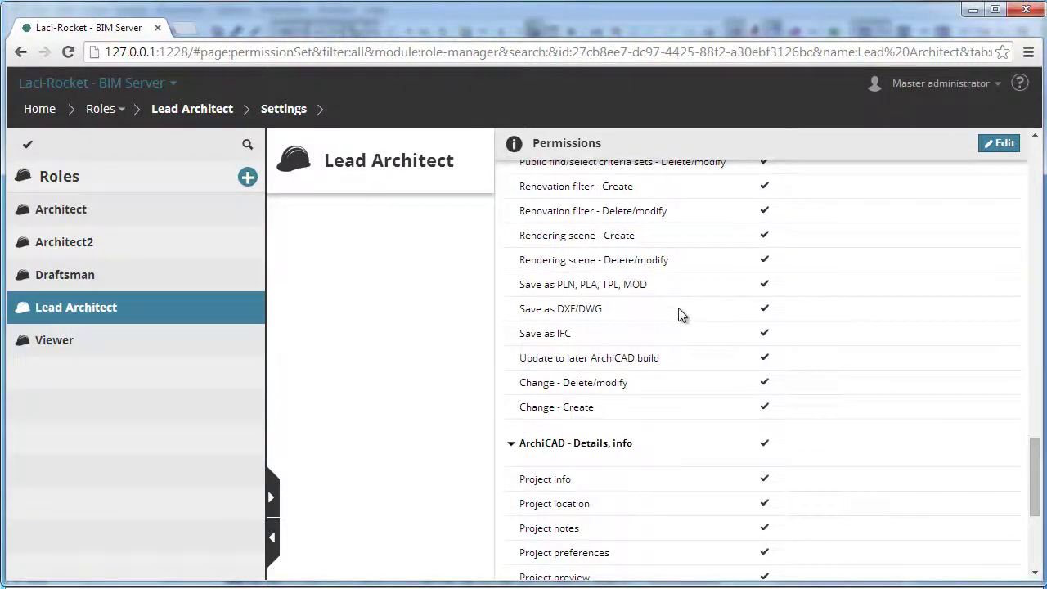
key(alt+Tab)
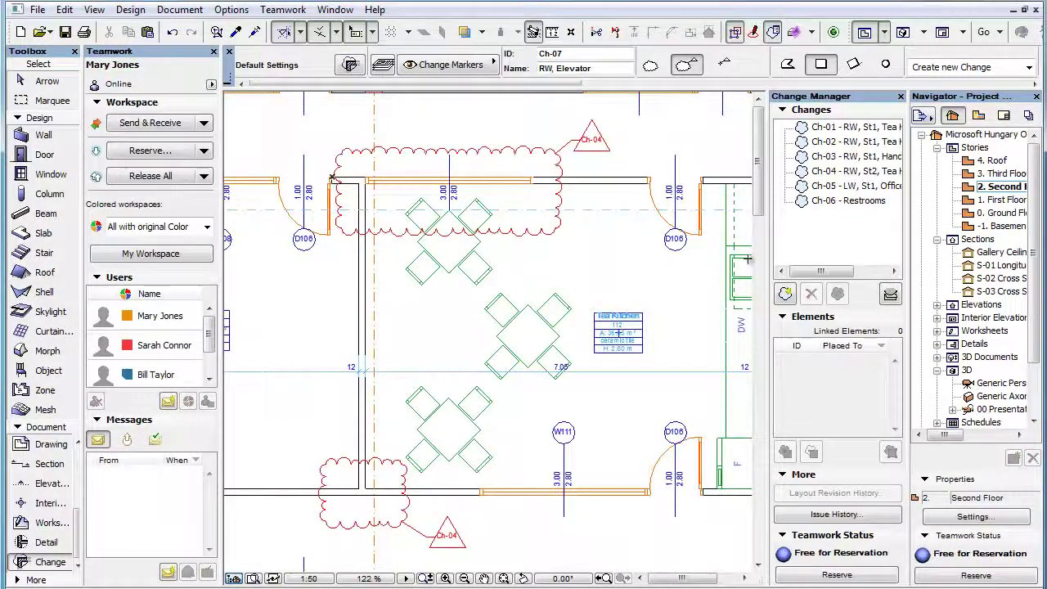
Create change 'LW, Elevator' and draw a revision cloud around the lower room
click(786, 295)
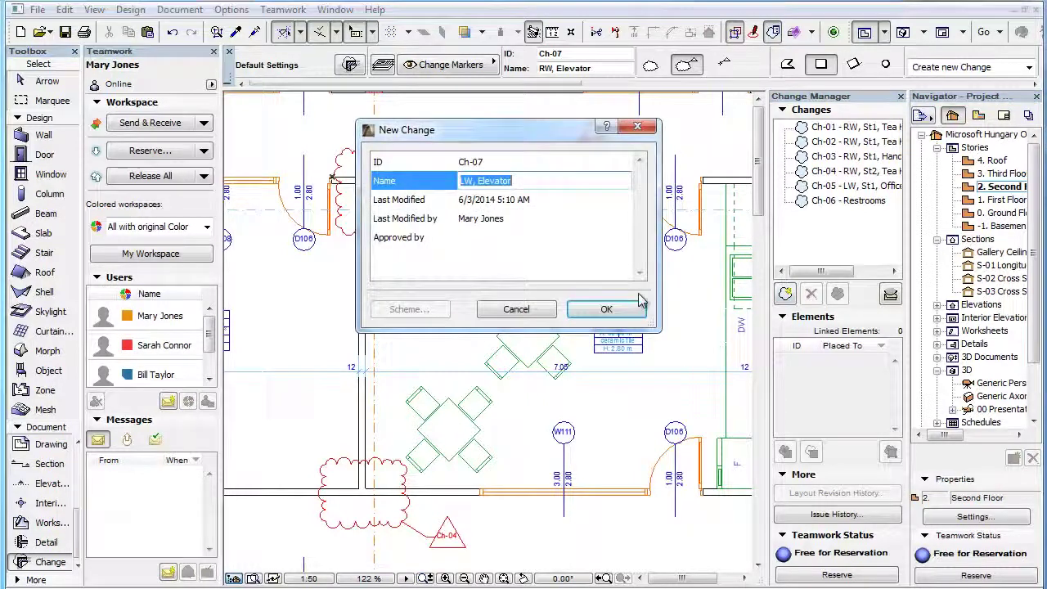
click(632, 315)
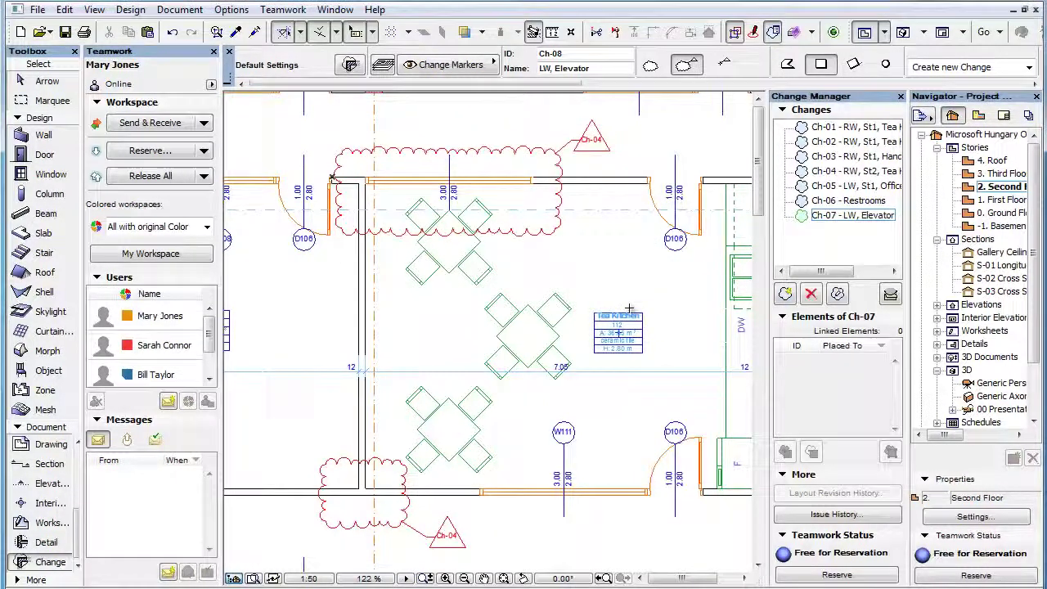
click(509, 412)
click(716, 515)
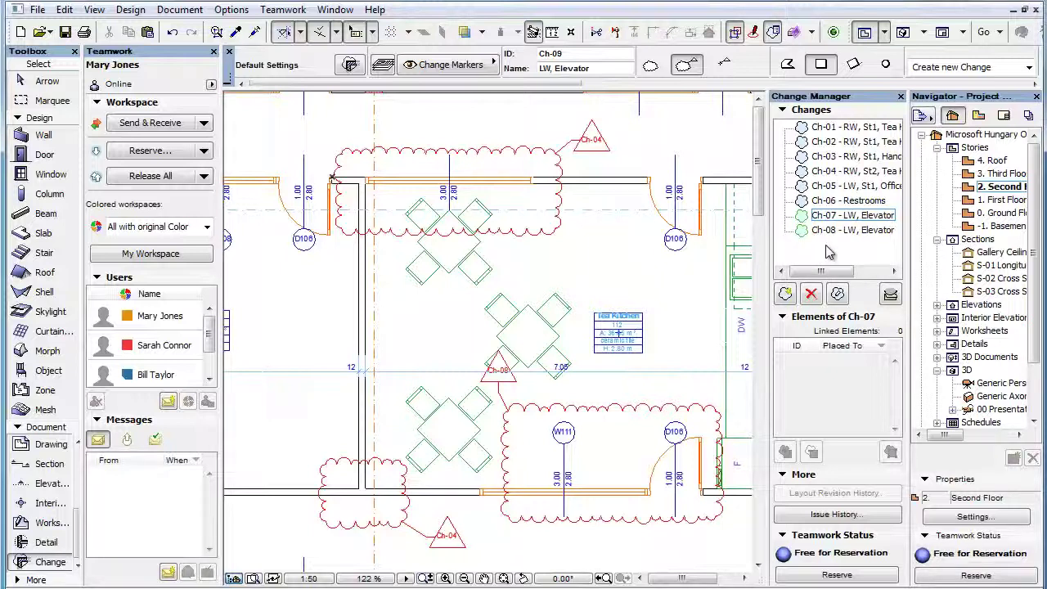
Rename change Ch-07 from 'LW, Elevator' to 'LW, Partition Wall'
right_click(867, 216)
click(880, 227)
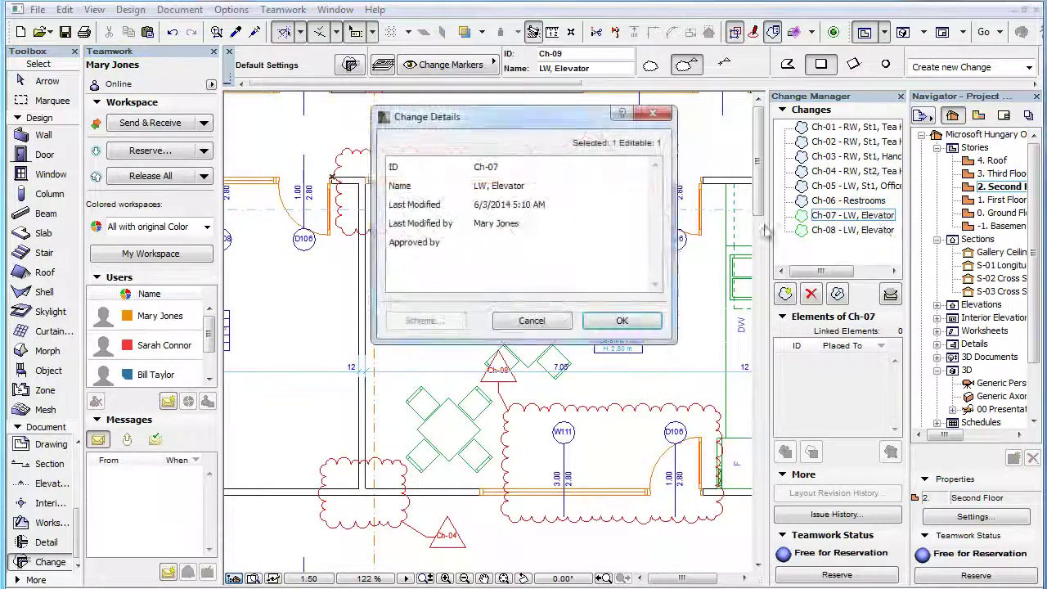
click(519, 187)
double_click(519, 187)
text(Partition Walls)
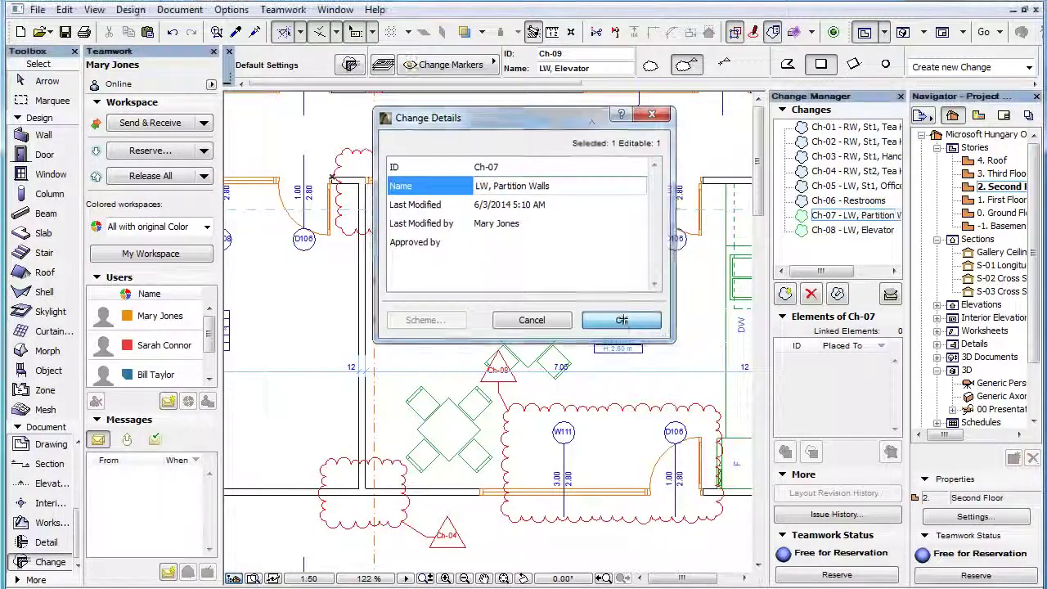
click(622, 320)
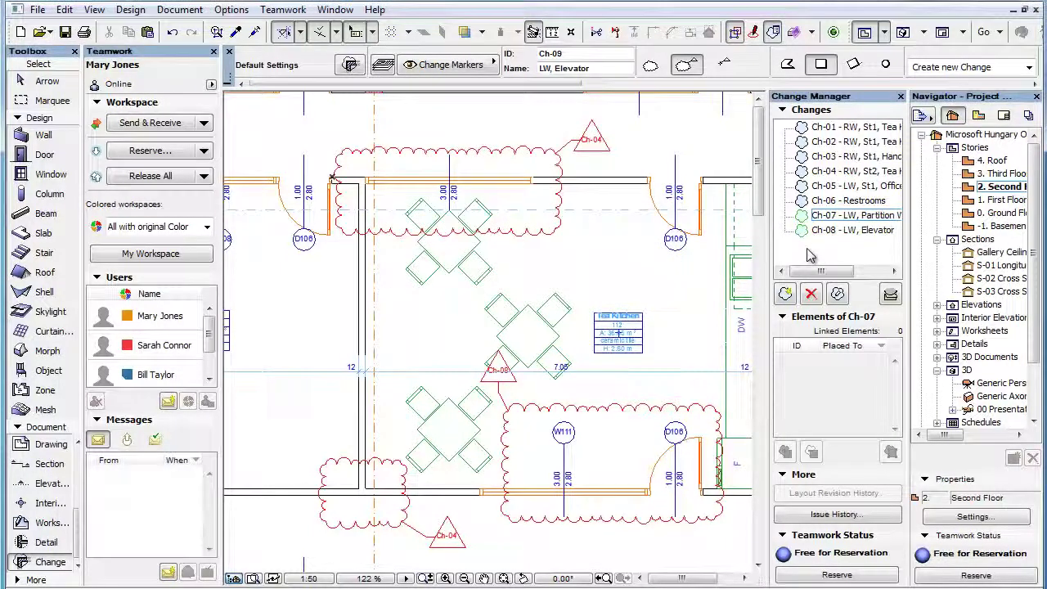
Delete change Ch-08 together with its markers
click(821, 232)
click(811, 295)
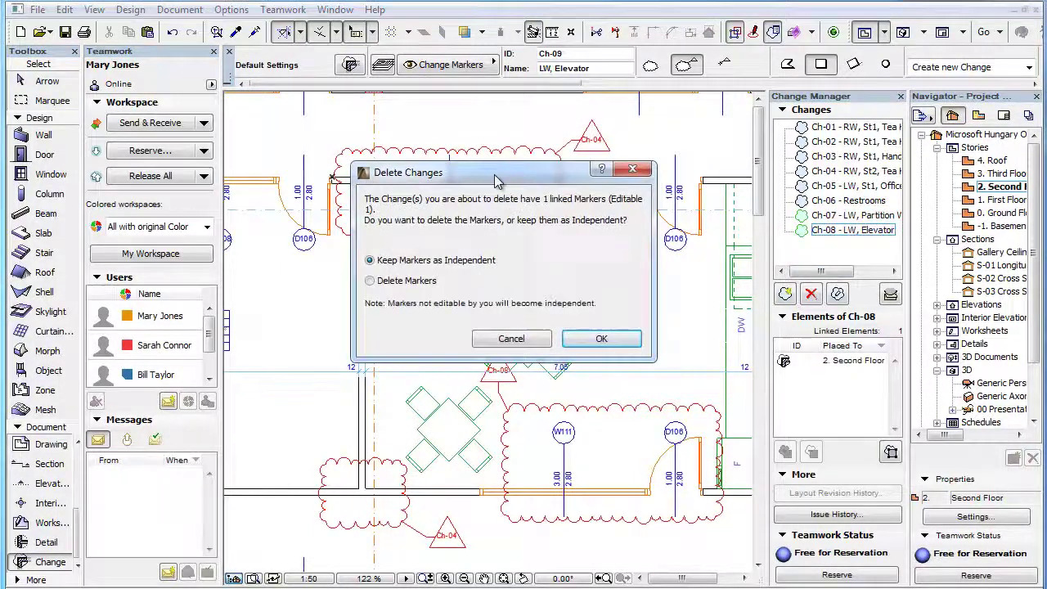
click(371, 280)
click(630, 342)
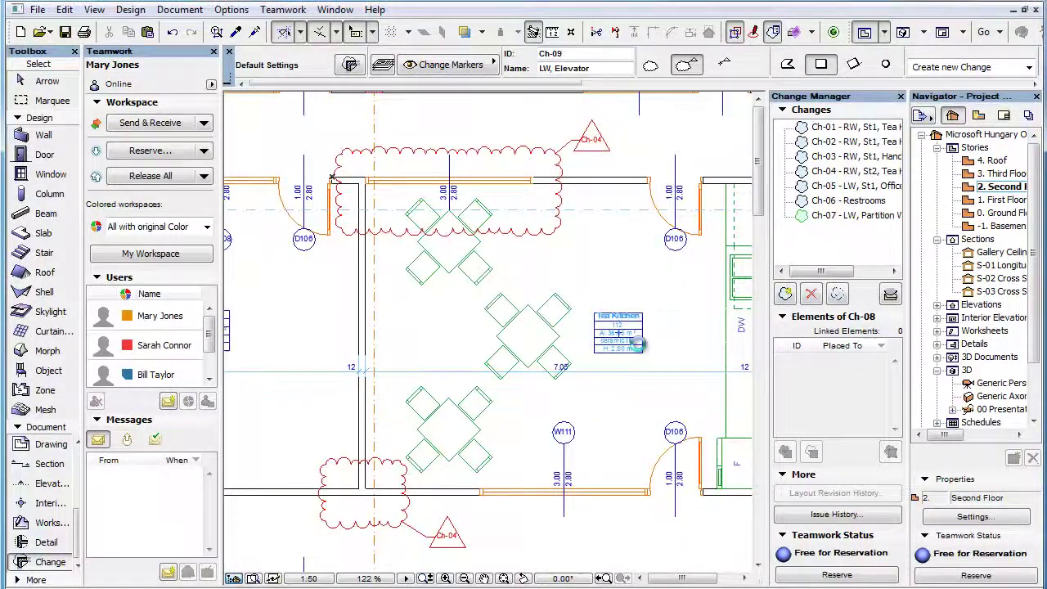
Verify Ch-07's new name and last modifier, then Send & Receive changes with the server
right_click(841, 218)
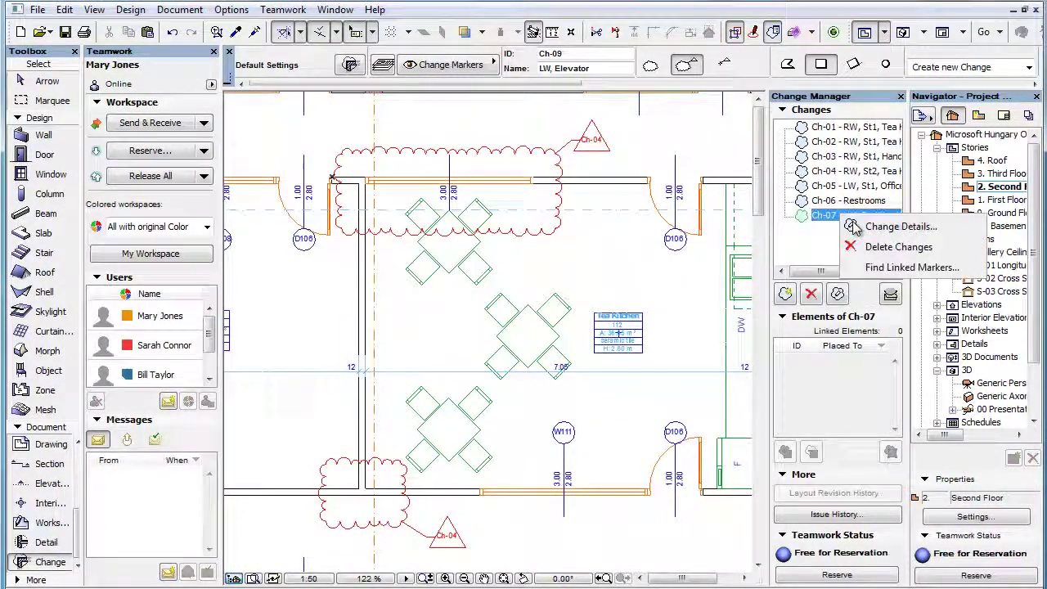
click(851, 227)
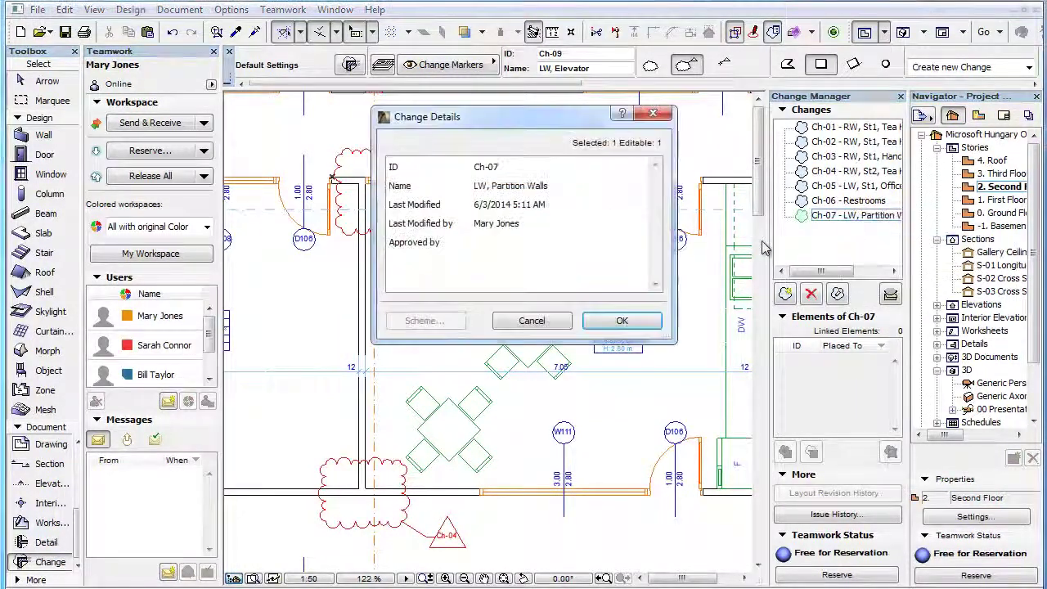
click(528, 232)
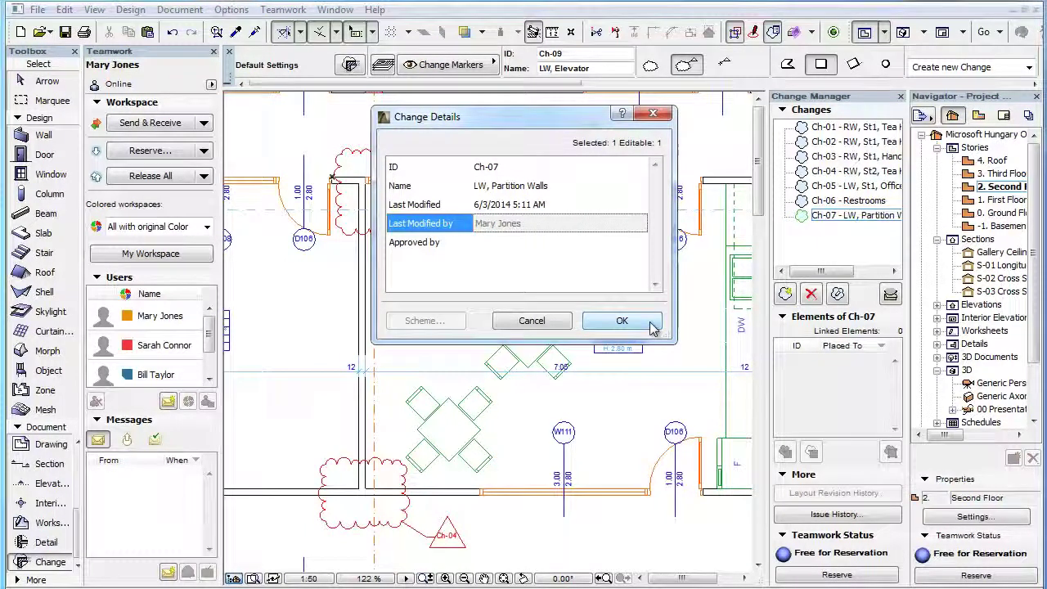
click(622, 321)
click(172, 127)
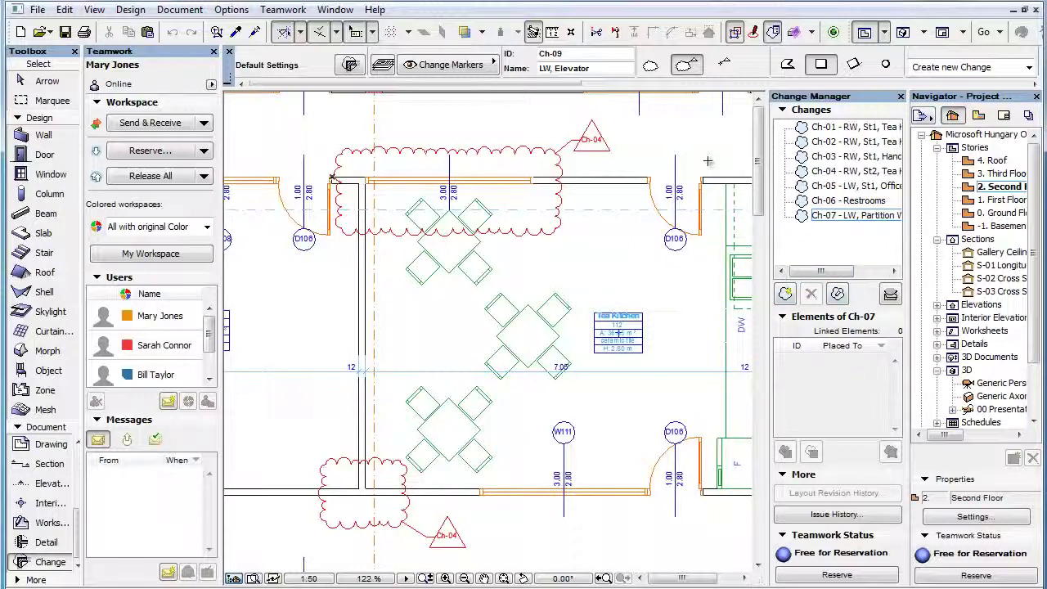
Confirm Ch-07's ID and name are locked, then try placing a change marker and get the role warning
right_click(832, 217)
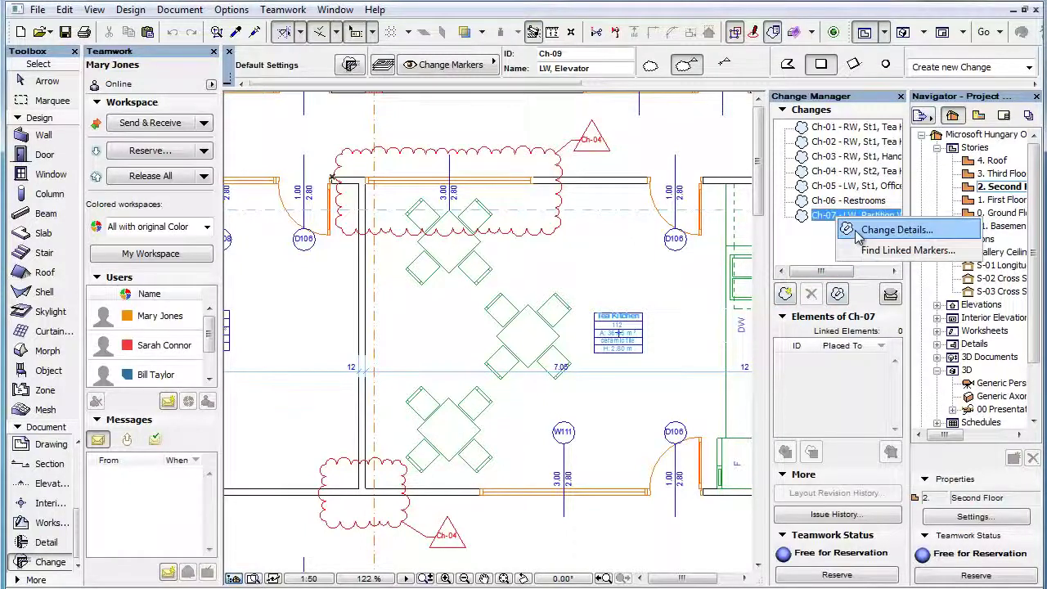
click(859, 226)
click(568, 170)
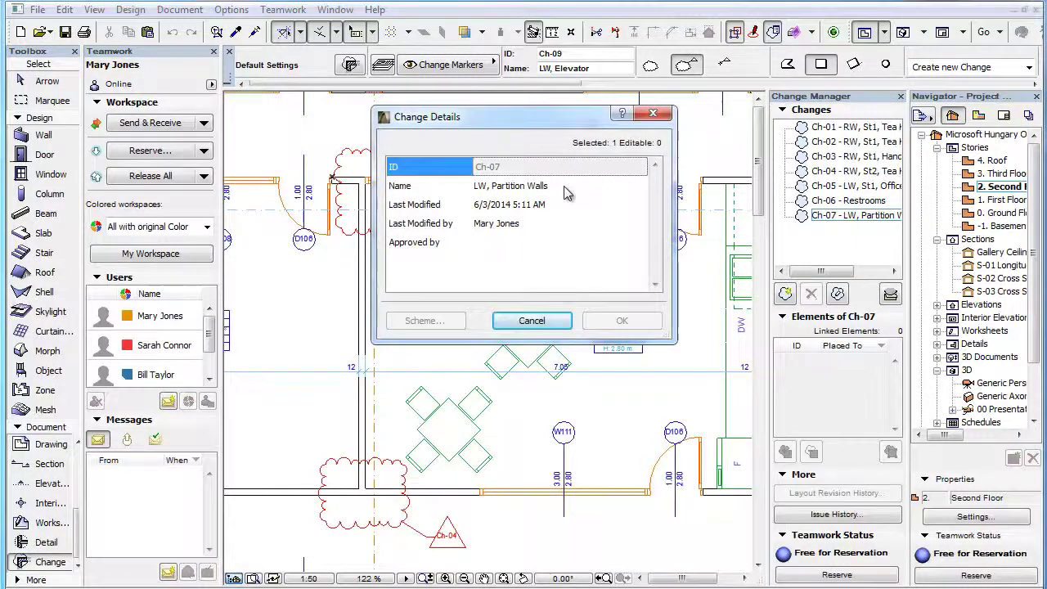
click(569, 187)
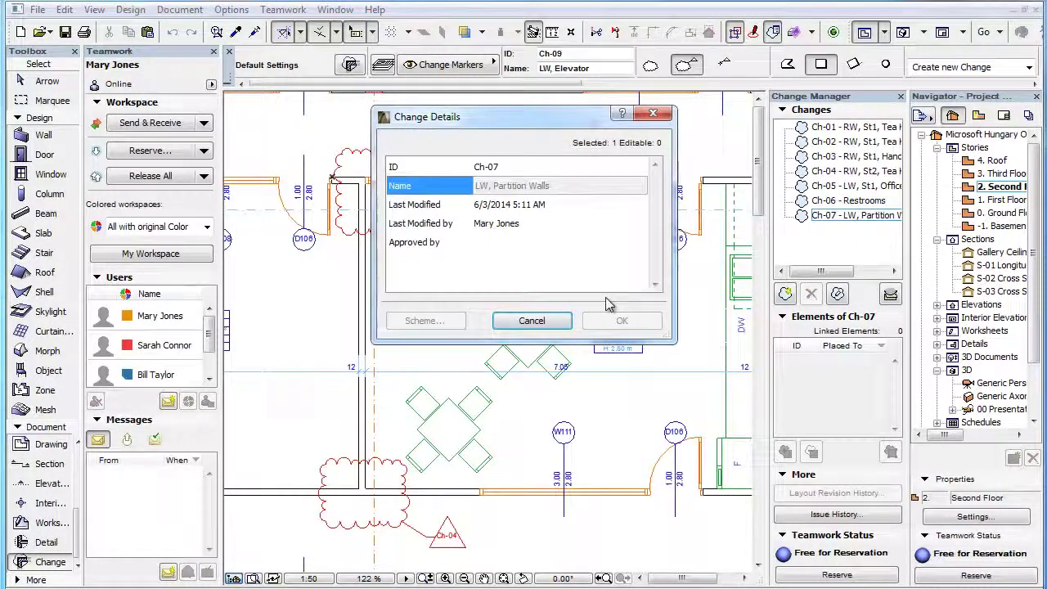
click(532, 321)
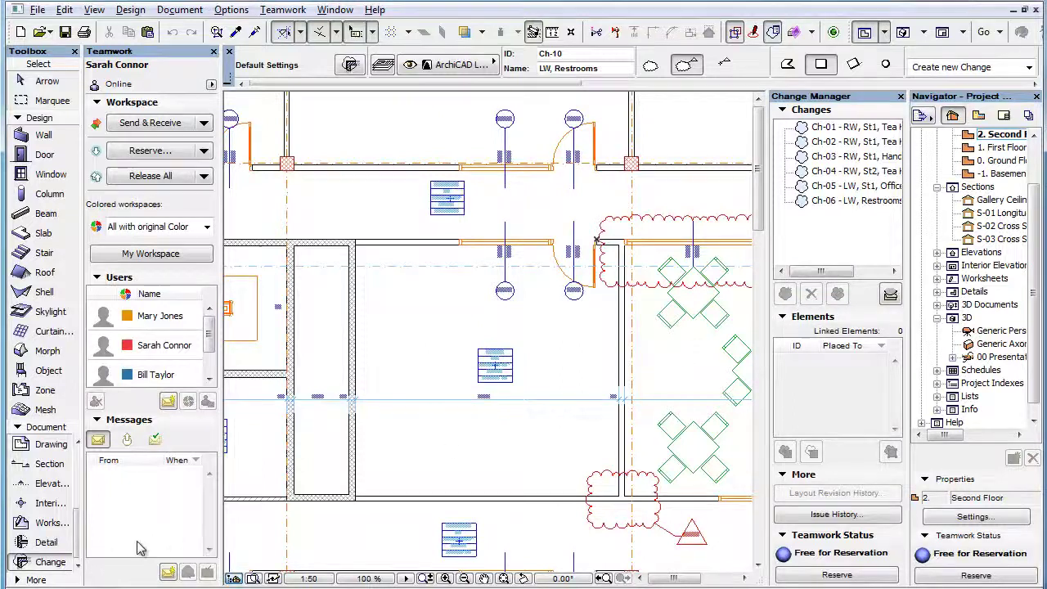
click(421, 339)
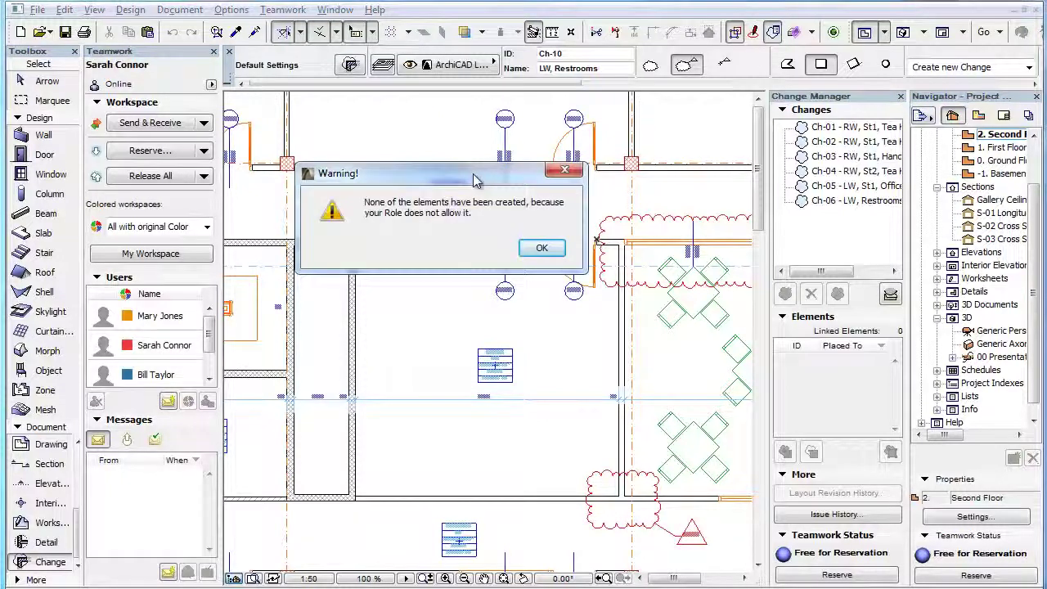